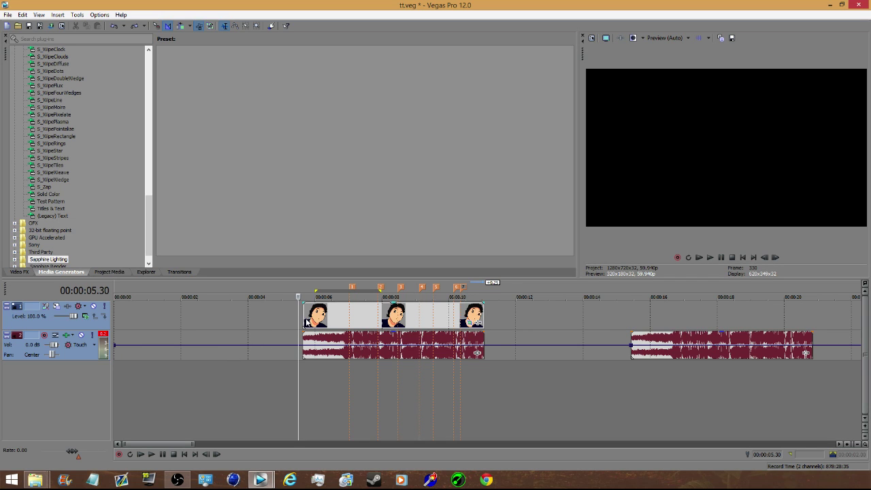
click(306, 323)
key(space)
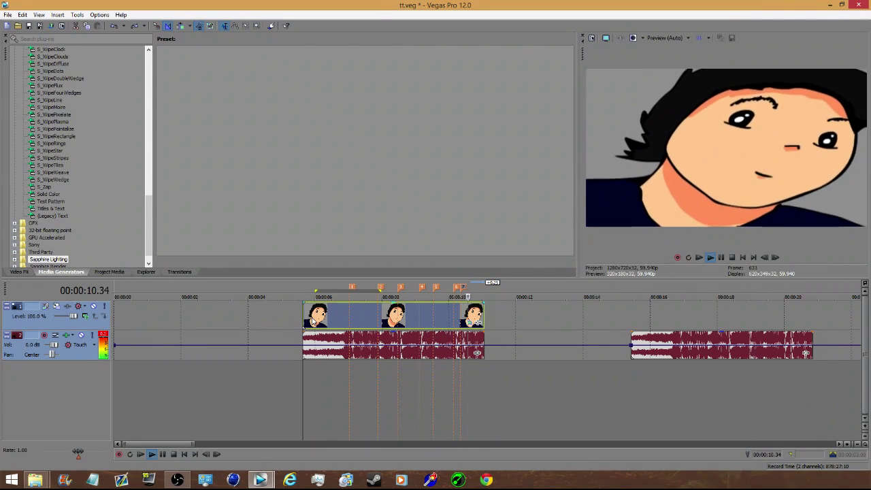
key(space)
key(space)
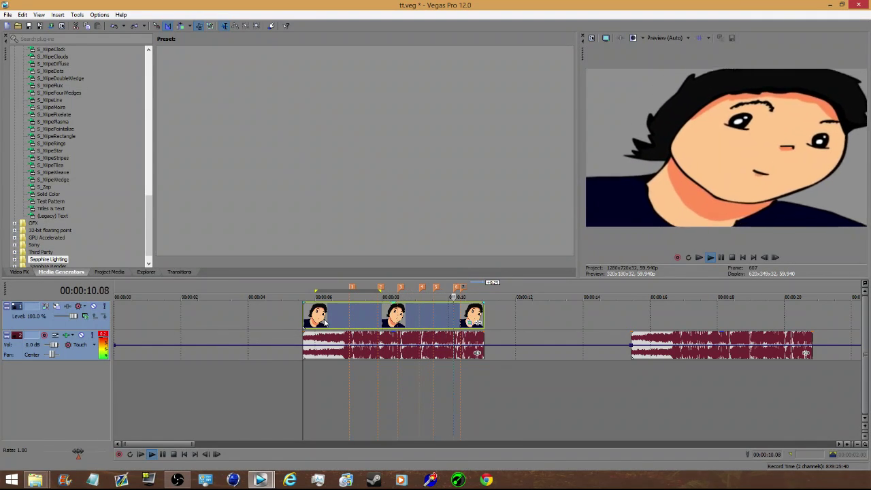
key(space)
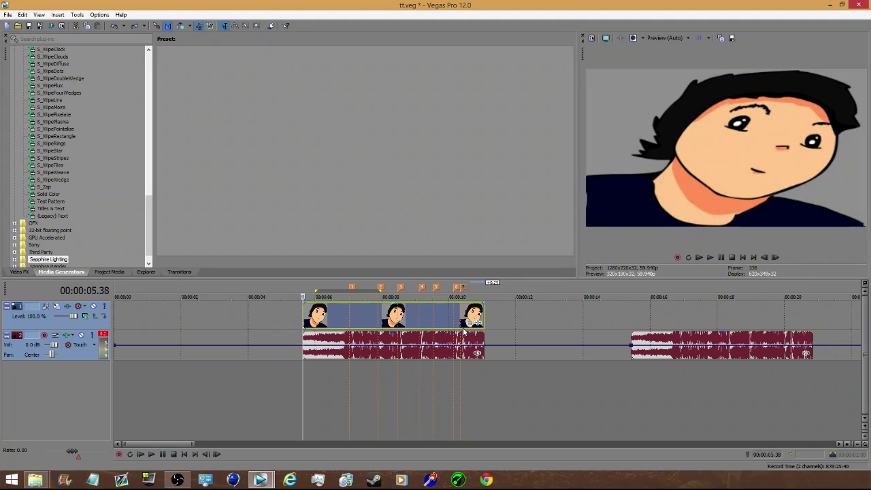
- Clear the face clip's existing Pan/Crop keyframes back to the default settings
click(476, 322)
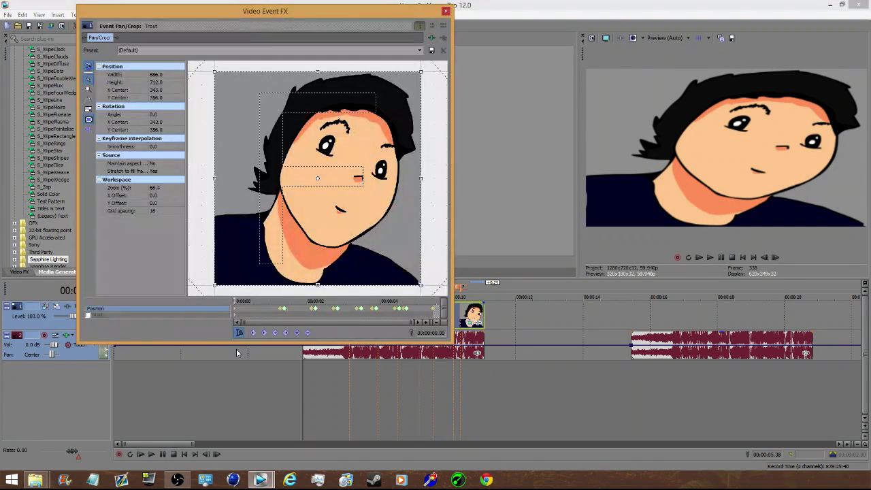
click(445, 11)
click(391, 318)
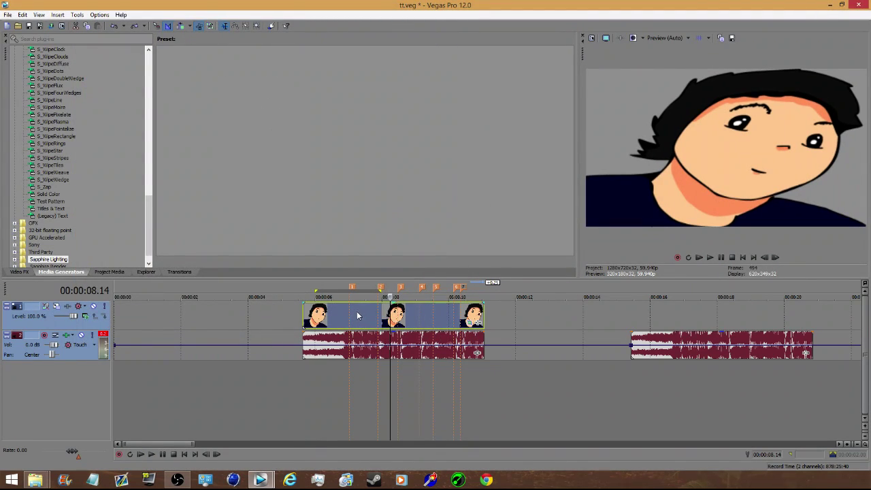
scroll(398, 313, down, 2)
scroll(399, 313, up, 2)
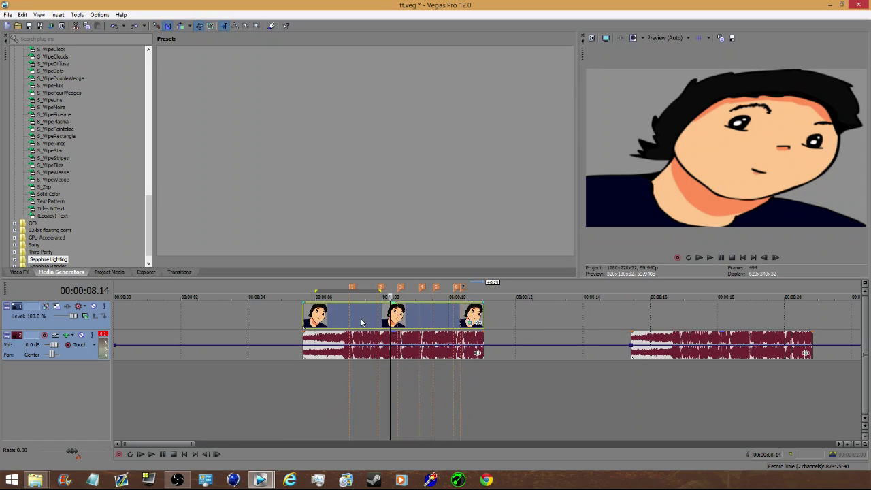
click(475, 322)
key(ctrl+z)
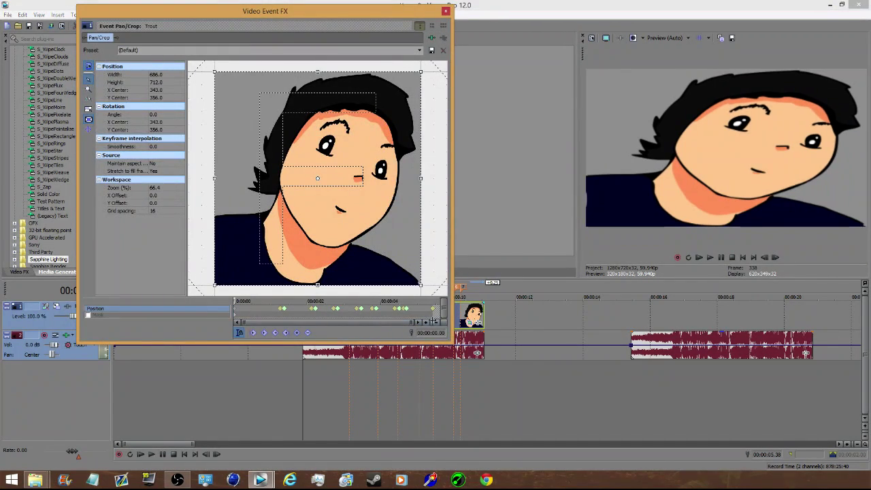
click(446, 11)
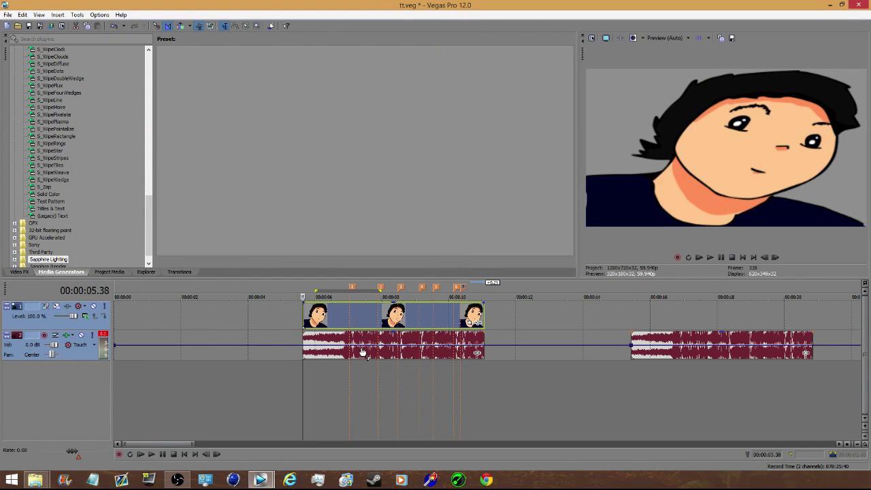
- Zoom the timeline in on the face clip, select it and reopen its Pan/Crop settings
scroll(626, 410, up, 3)
click(718, 391)
scroll(714, 389, down, 1)
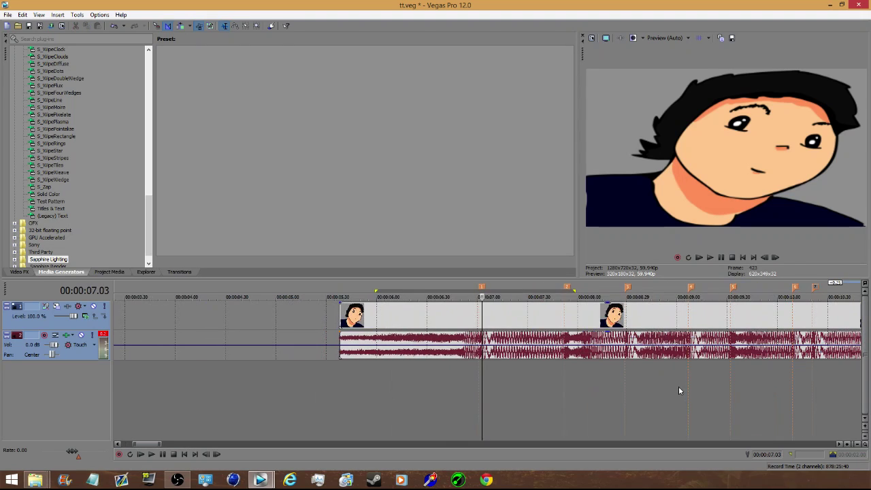
scroll(678, 386, down, 3)
click(438, 322)
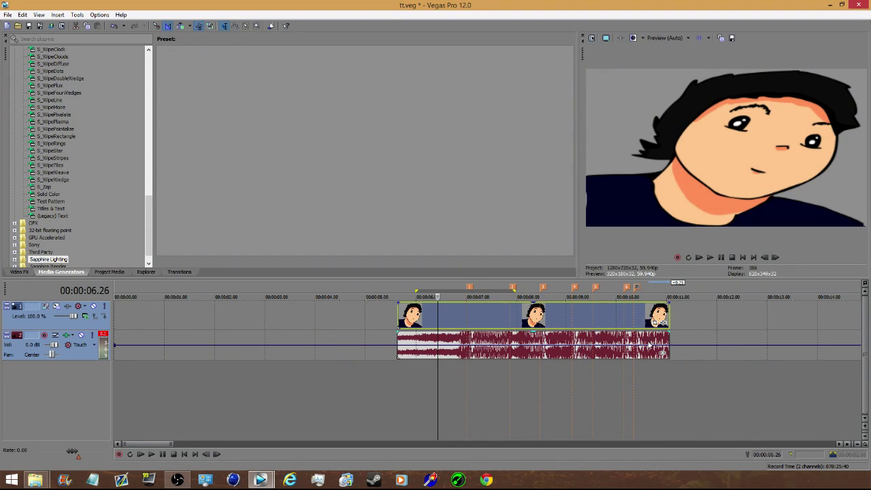
click(653, 324)
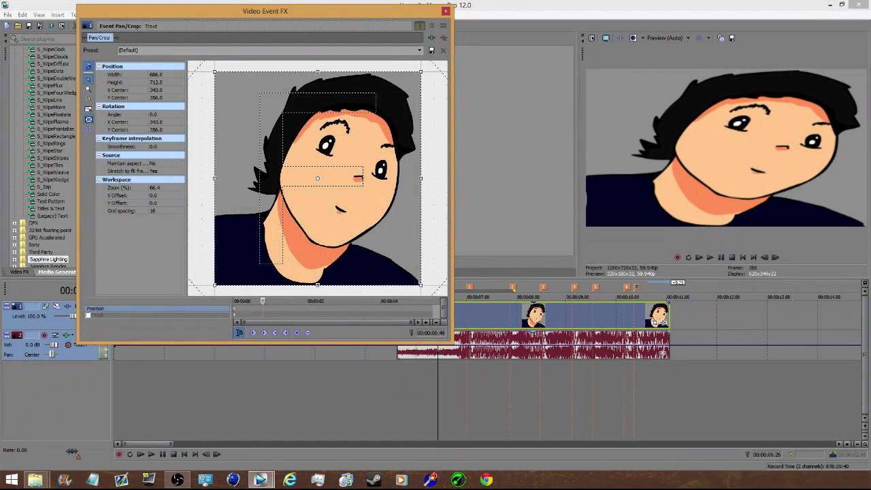
- At the first beat marker, shrink the crop frame to zoom in on the face
drag(375, 12, 342, 13)
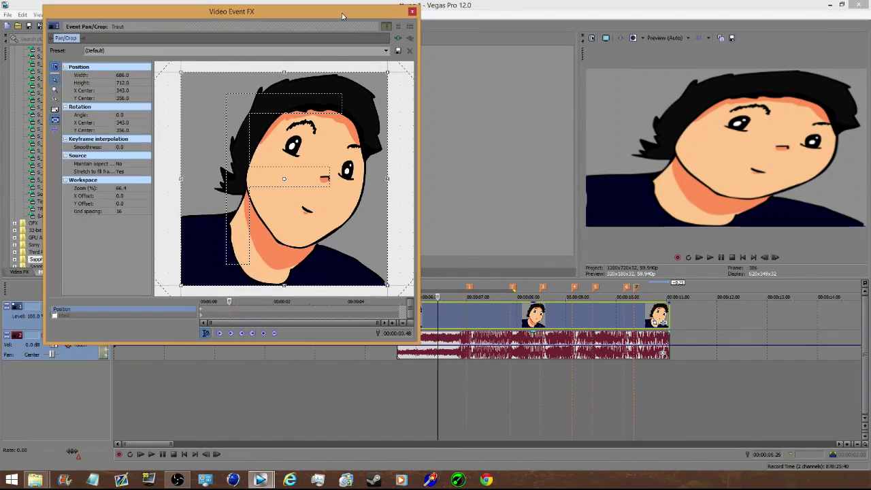
click(470, 299)
scroll(472, 315, up, 5)
scroll(525, 331, up, 1)
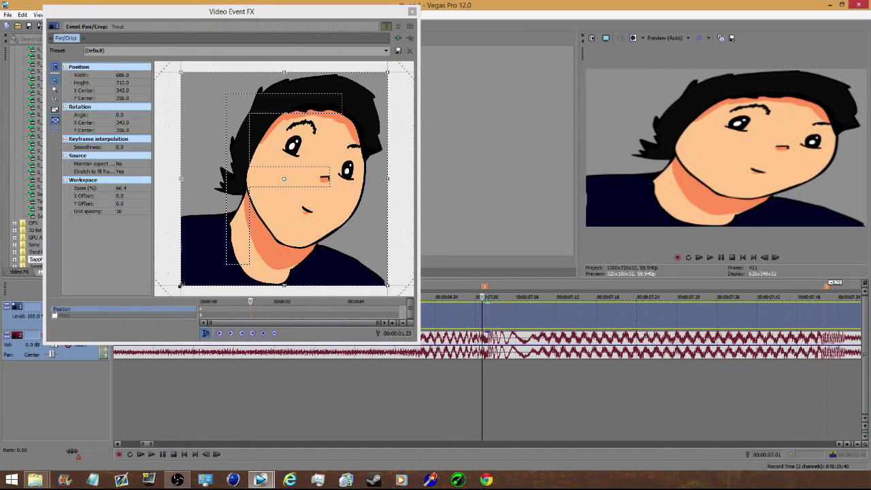
drag(177, 288, 204, 275)
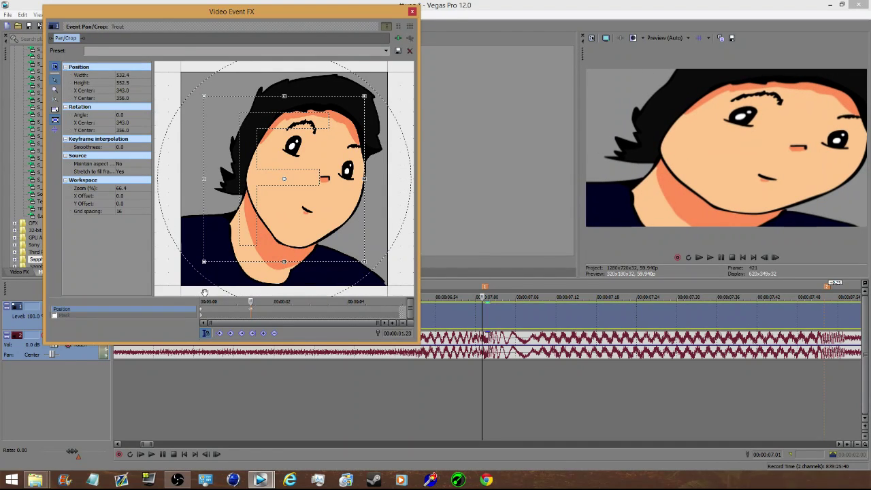
- Set the new marker-1 keyframe's interpolation to Fast
right_click(252, 312)
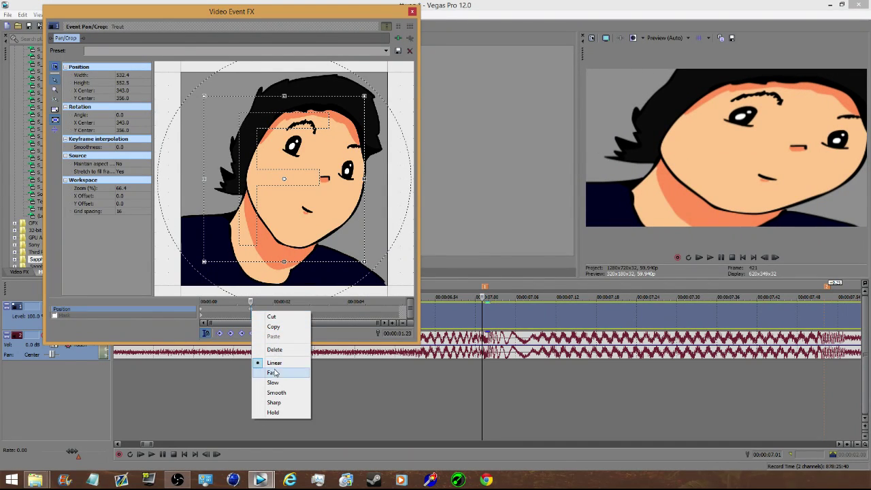
click(253, 366)
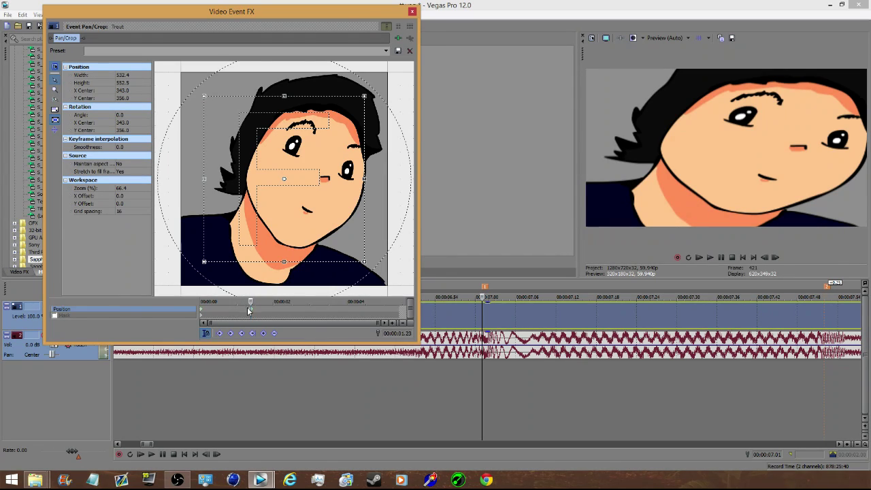
scroll(531, 363, down, 2)
scroll(470, 394, down, 3)
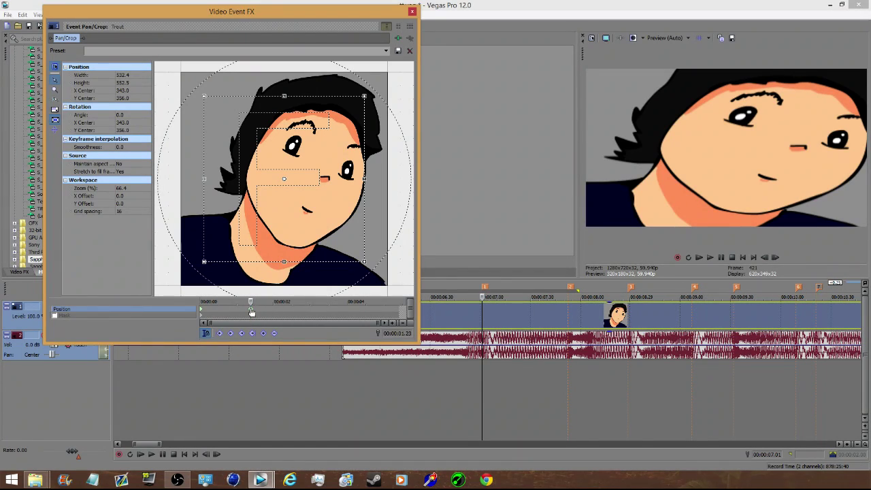
- Add crop keyframes on the following beat markers, alternating tight and wider crops, and play back to check
click(565, 317)
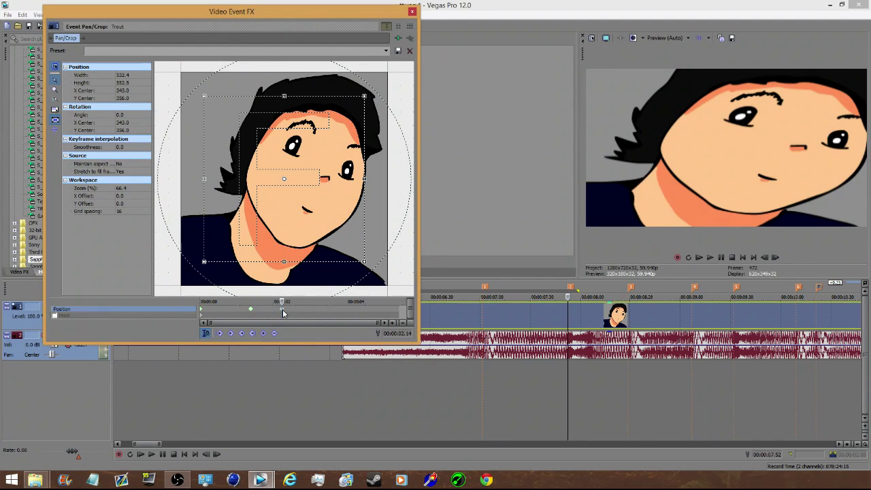
click(627, 312)
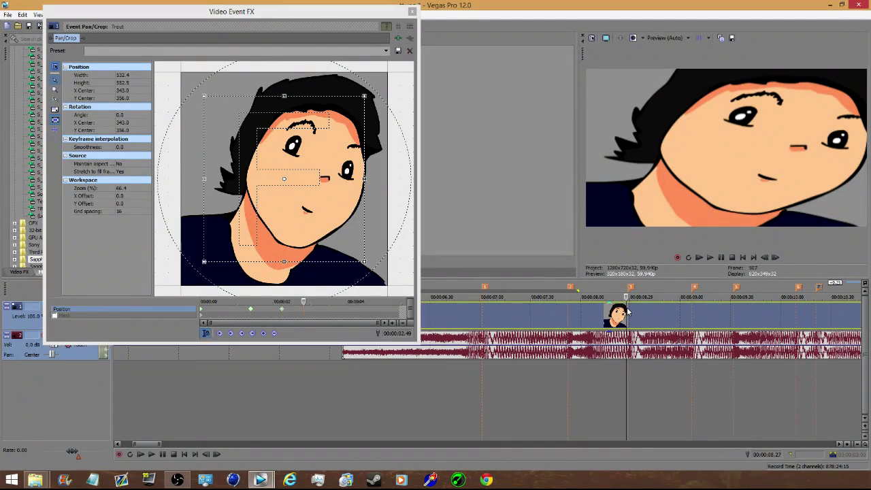
double_click(627, 311)
click(304, 313)
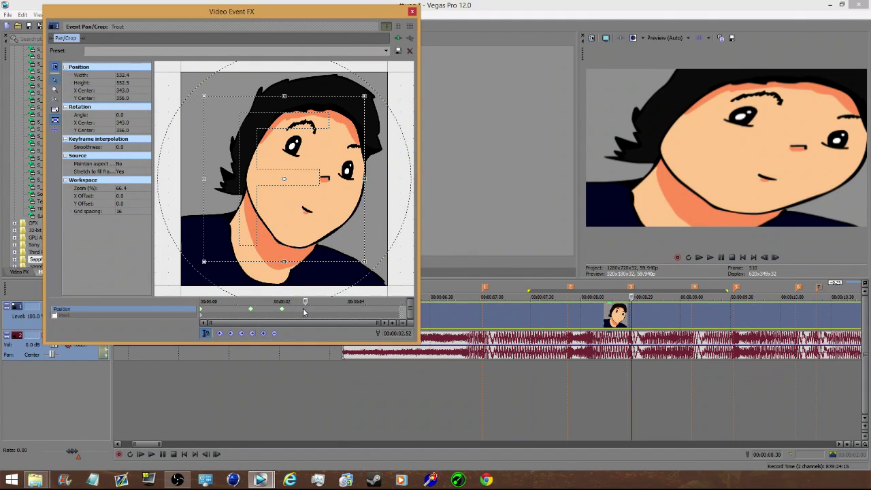
key(Left)
key(Left)
key(Right)
key(space)
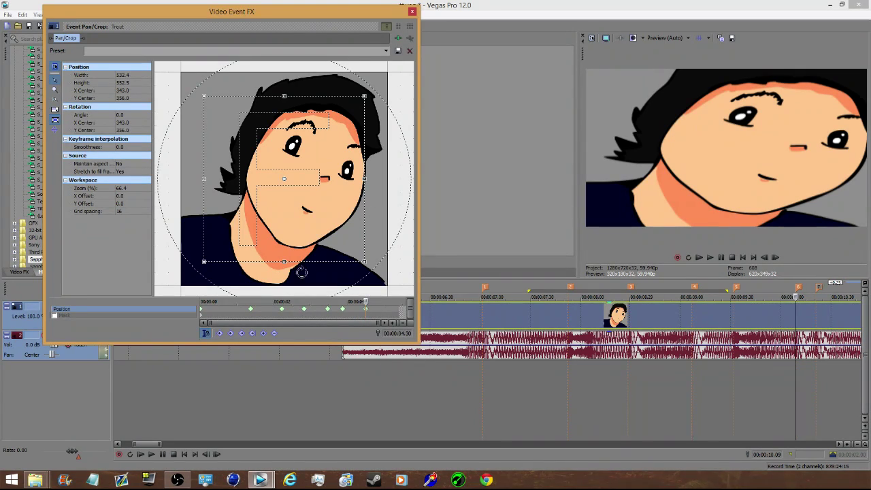
drag(203, 261, 192, 272)
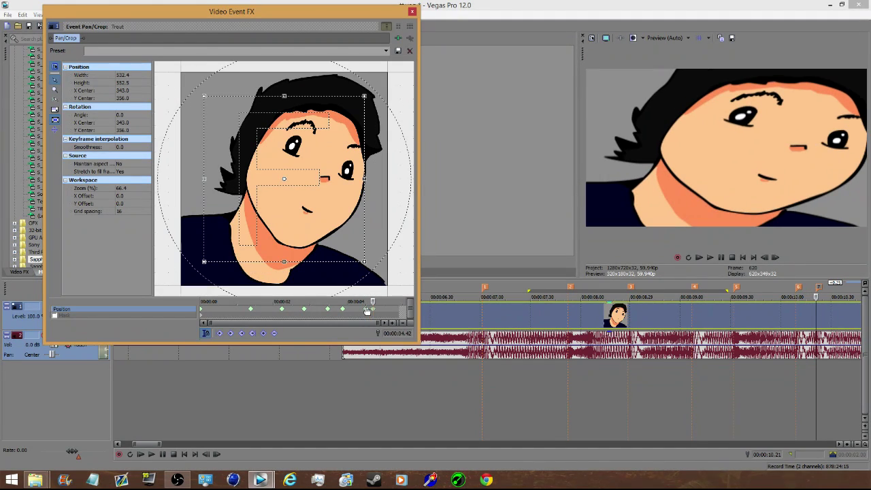
- At 10.14, restore the crop to the full frame and bring up that keyframe's interpolation options
scroll(444, 299, down, 3)
scroll(444, 299, up, 1)
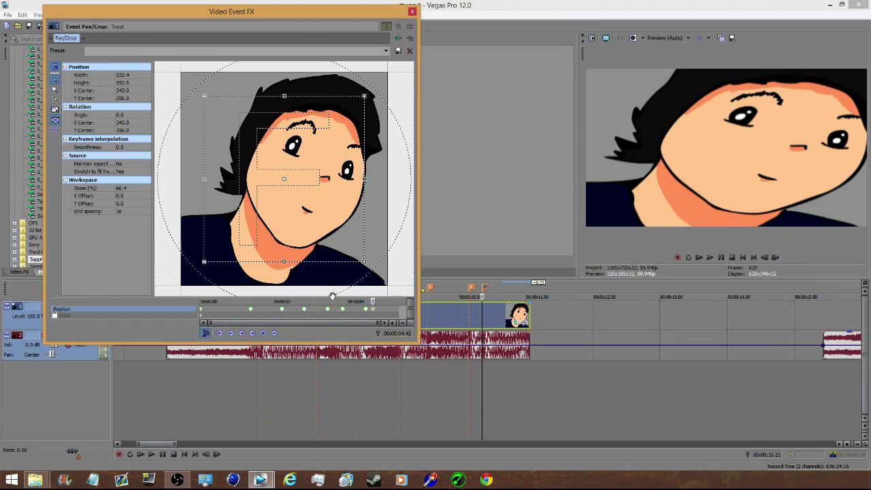
scroll(378, 313, up, 3)
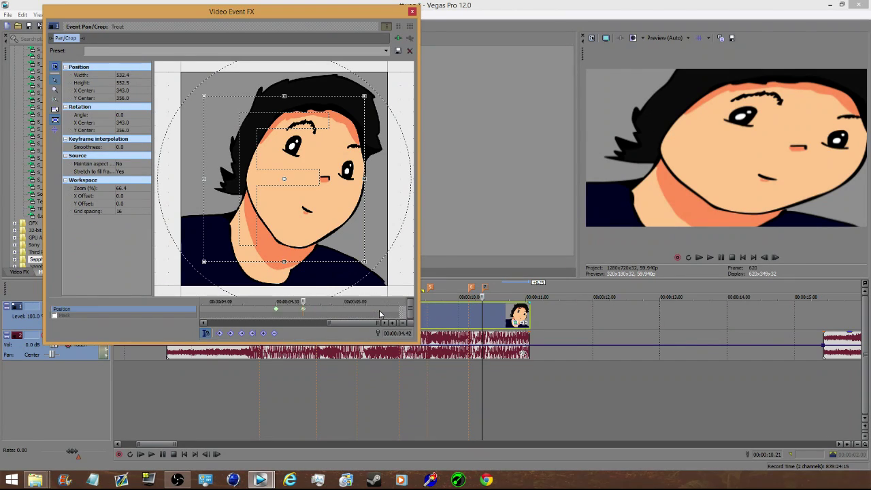
scroll(333, 312, up, 2)
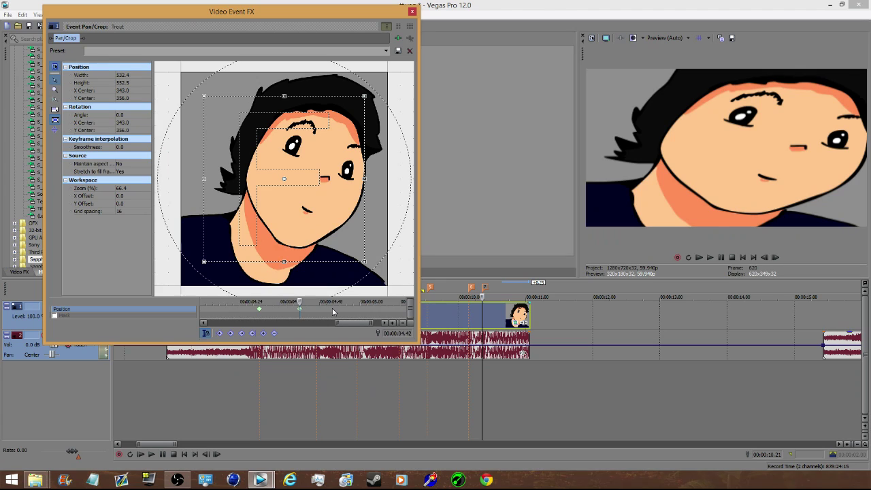
key(Left)
key(Left)
key(Left)
key(Left)
key(Left)
key(Left)
key(Left)
right_click(316, 168)
click(324, 174)
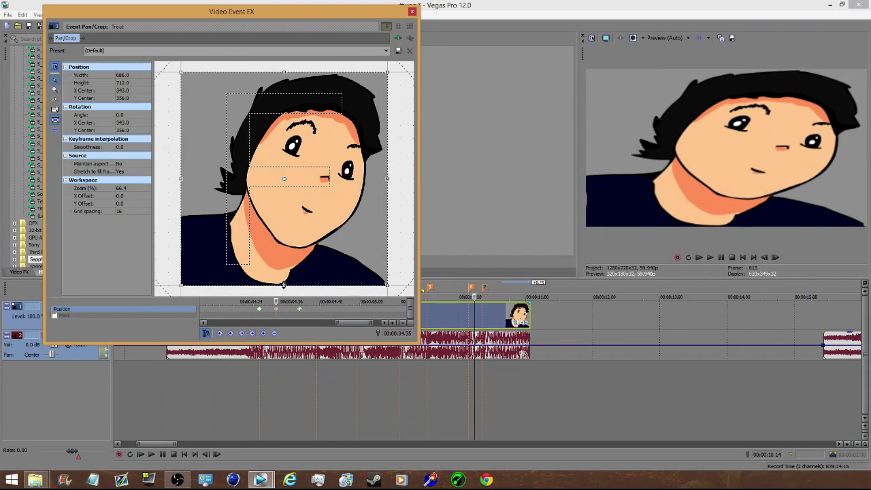
right_click(277, 310)
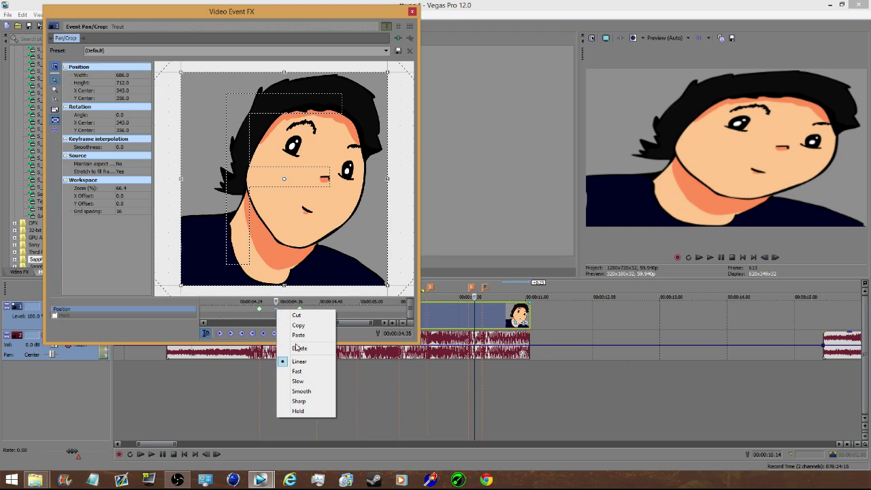
- Set the end keyframe to Slow and review the keyframes around 3.53 seconds
click(301, 382)
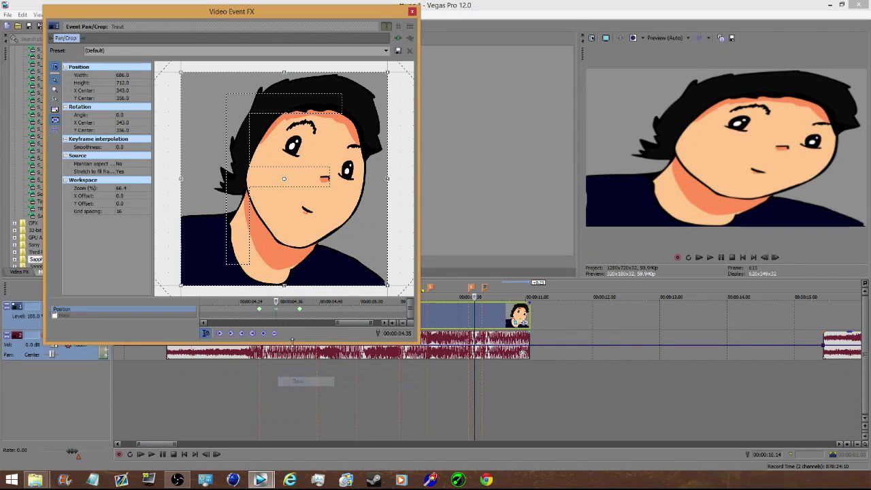
click(259, 309)
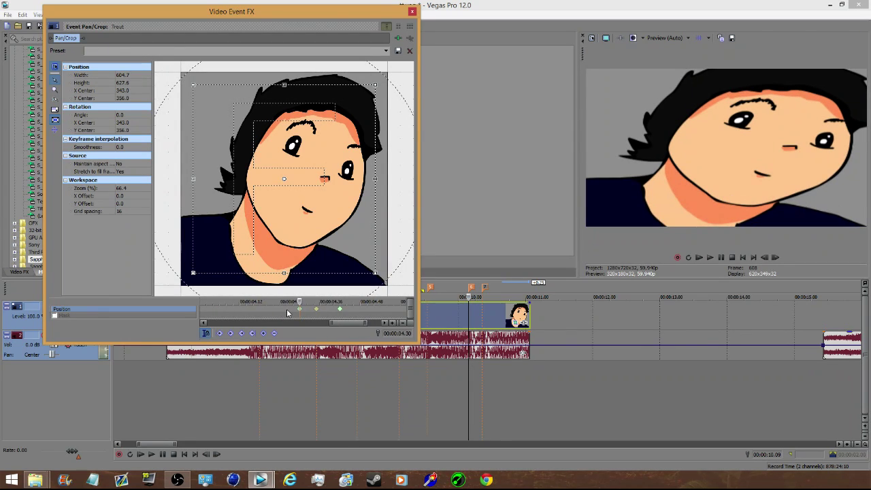
drag(287, 313, 283, 313)
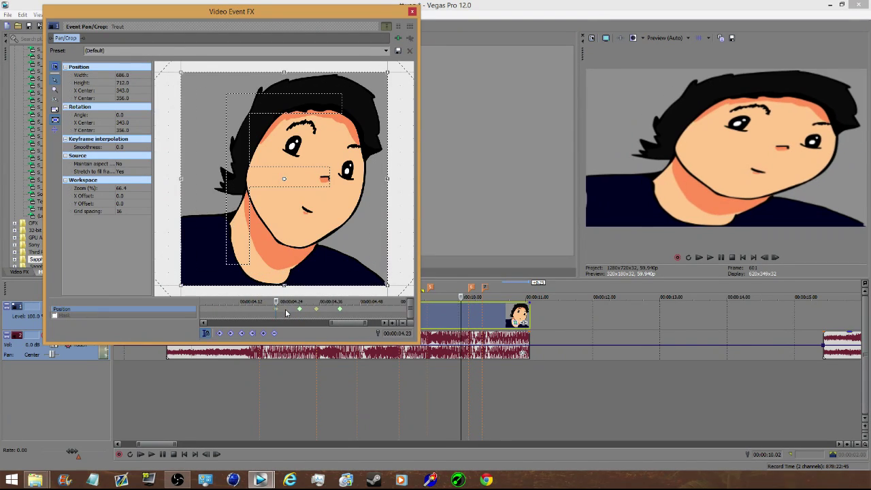
scroll(283, 314, down, 2)
click(232, 313)
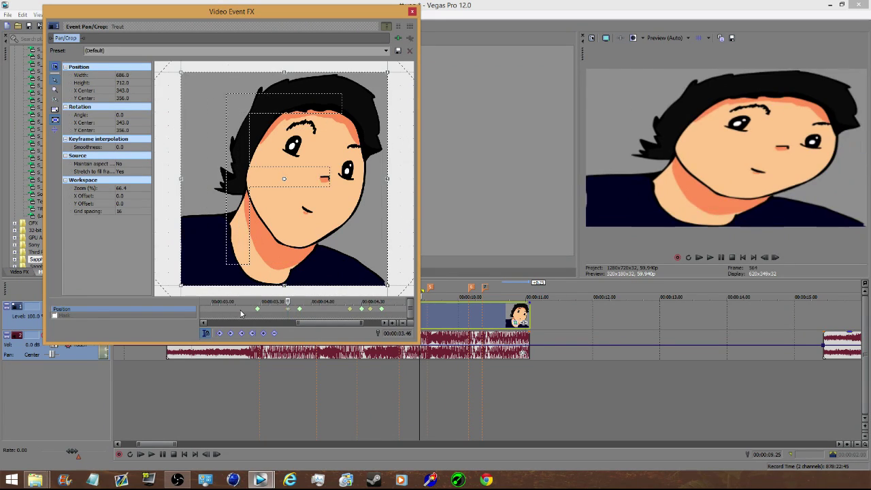
click(259, 311)
drag(259, 311, 247, 309)
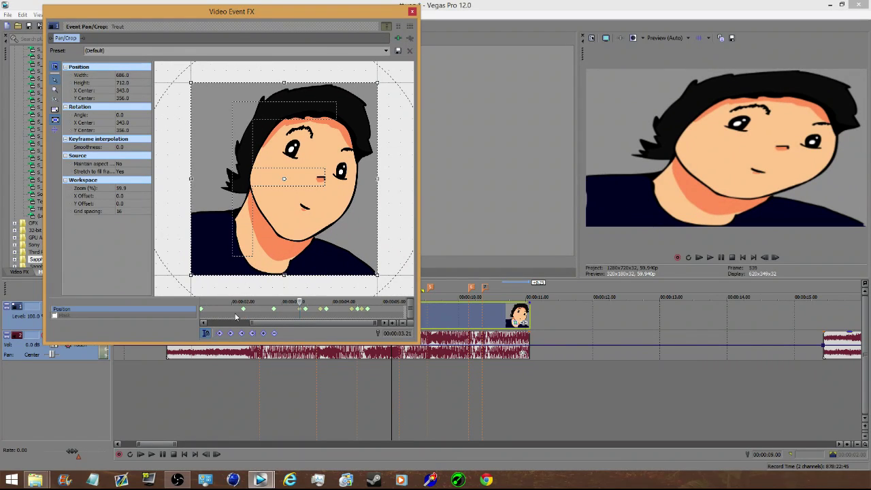
- Step through the zoomed keyframes near 2.48, 2.09 and 1.23 seconds, then close Pan/Crop
click(277, 311)
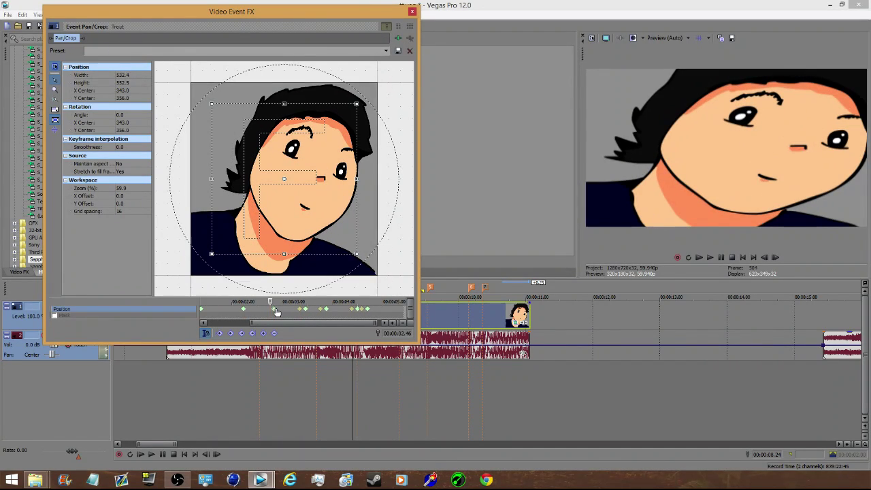
click(268, 311)
click(243, 312)
click(238, 311)
scroll(242, 313, down, 2)
click(252, 311)
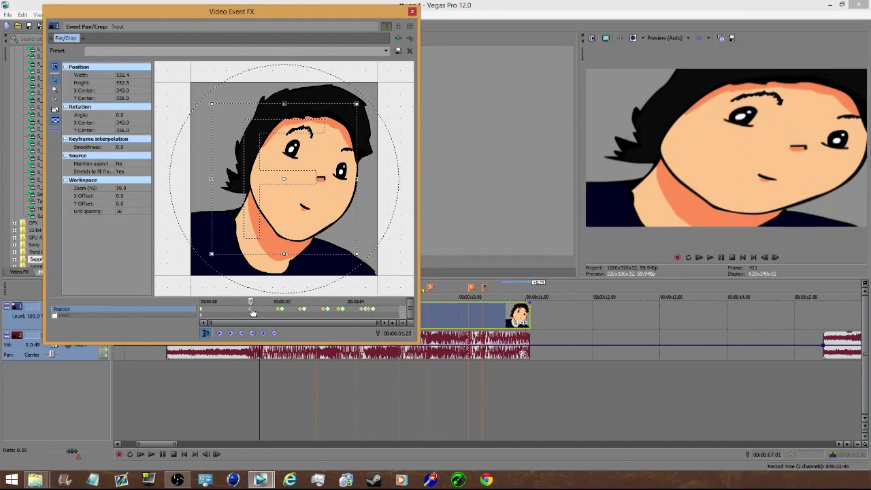
drag(252, 311, 243, 310)
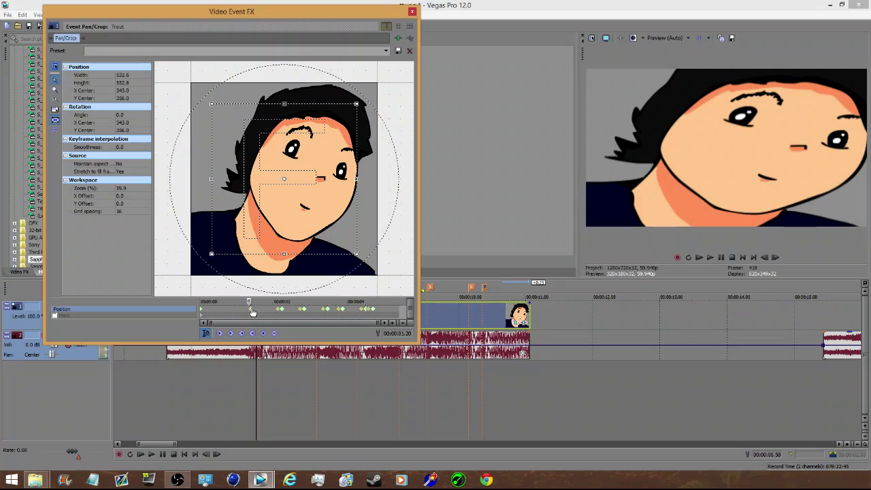
click(404, 15)
scroll(363, 317, down, 2)
- Select the face clip and play it to preview its zooms
double_click(445, 321)
key(space)
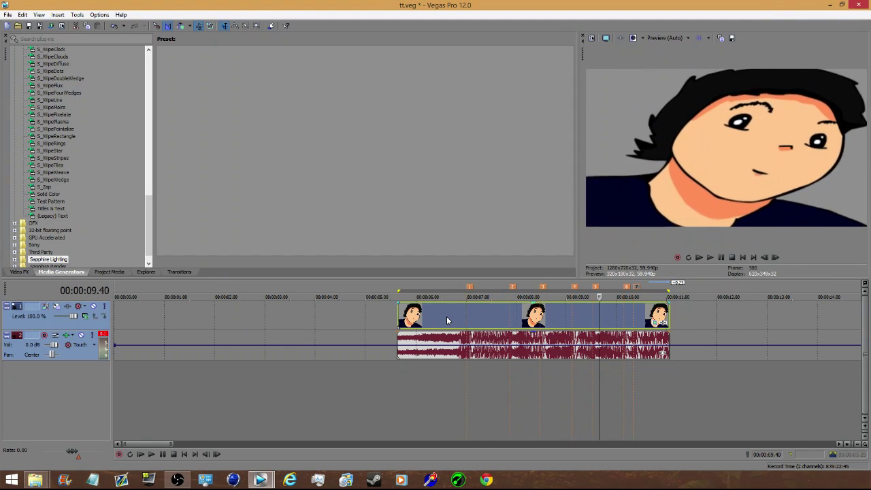
double_click(446, 316)
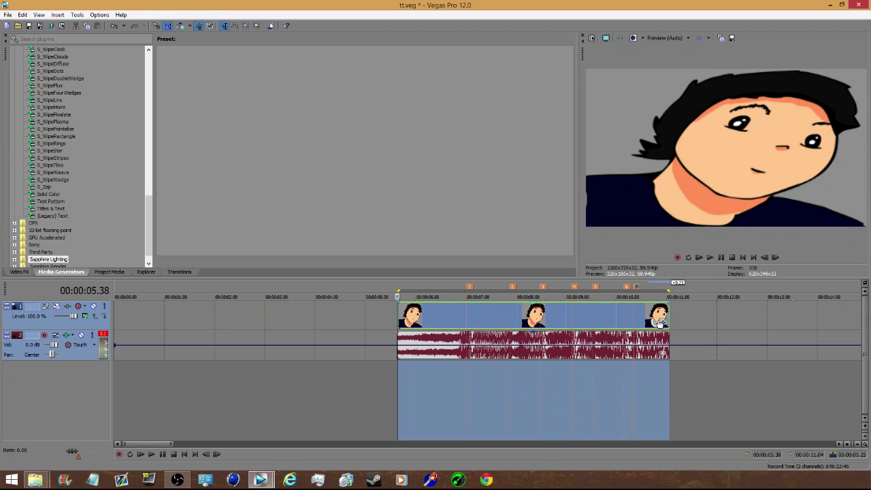
- Change the final keyframe's interpolation type, close Pan/Crop, and replay the clip's ending
click(658, 324)
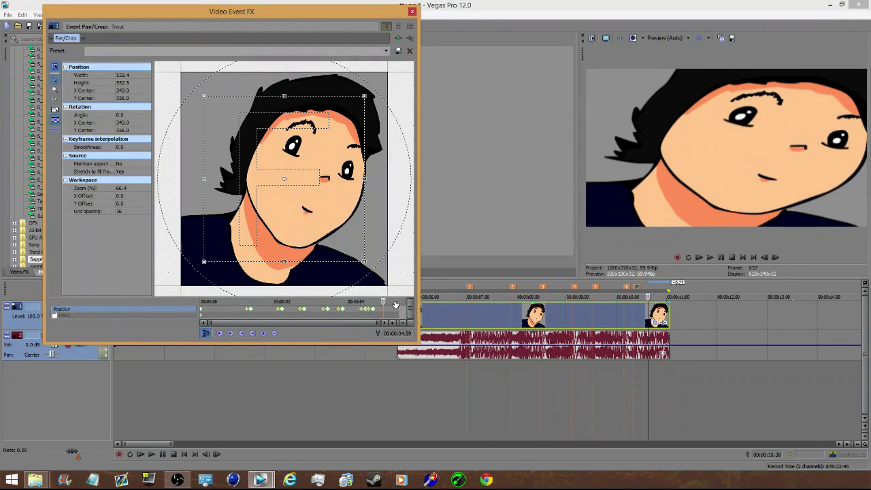
click(399, 304)
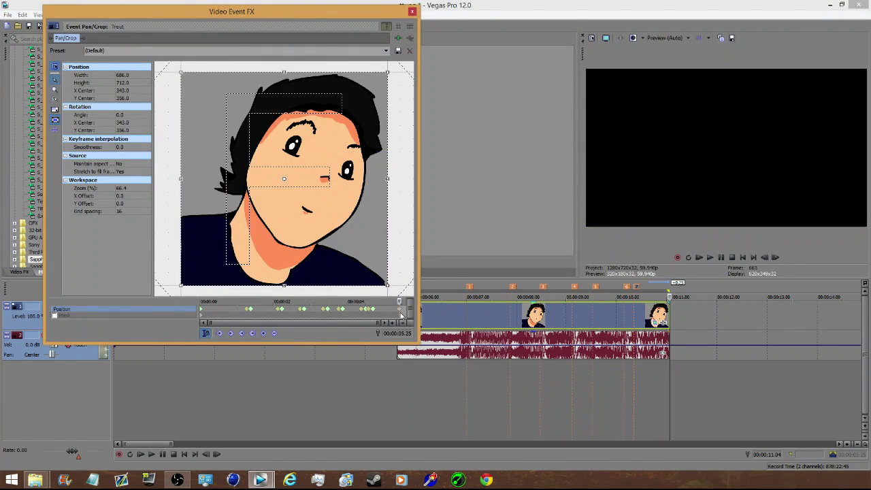
right_click(401, 315)
click(416, 375)
click(411, 11)
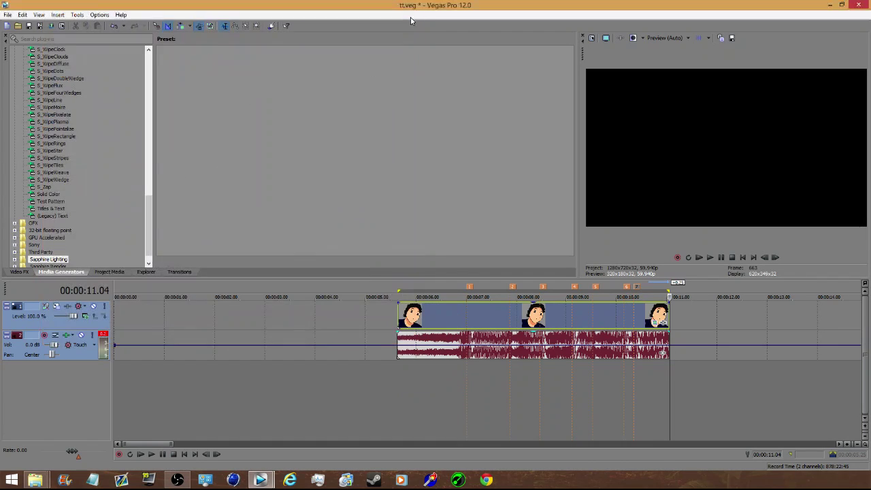
click(632, 378)
key(space)
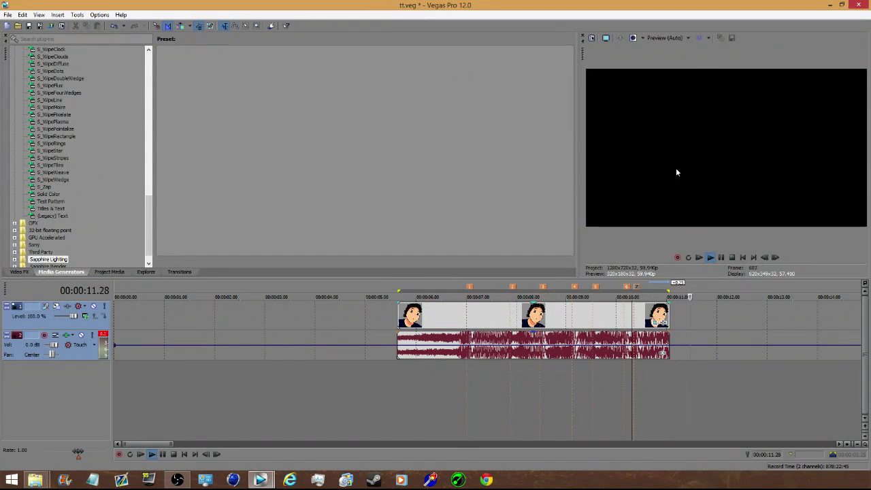
- Tilt the zoomed keyframe at 1.23 seconds to −9.5 degrees
click(654, 323)
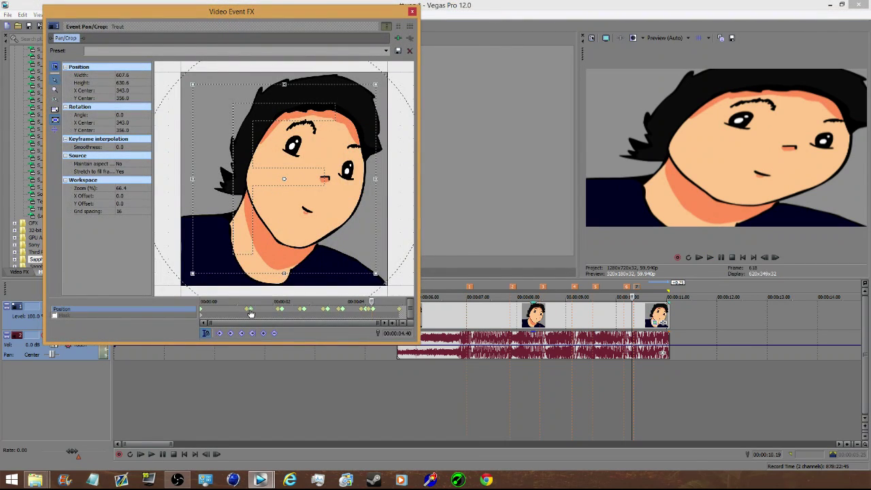
click(250, 312)
drag(246, 273, 264, 276)
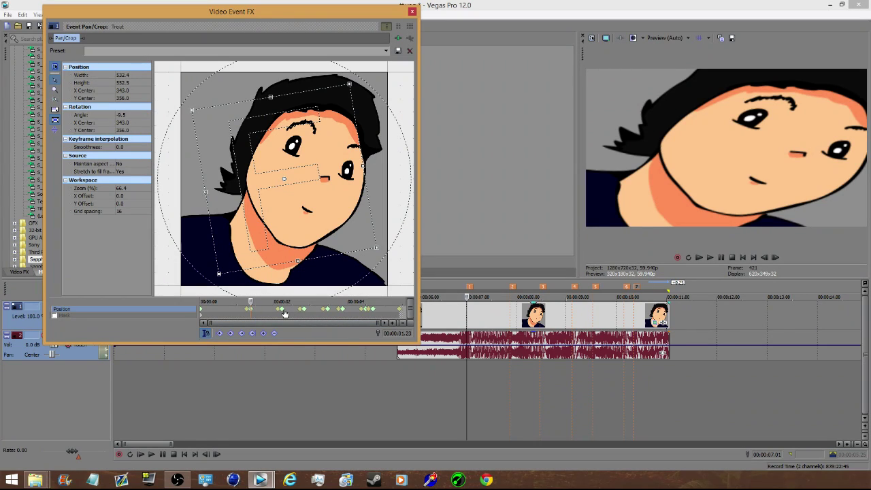
click(304, 312)
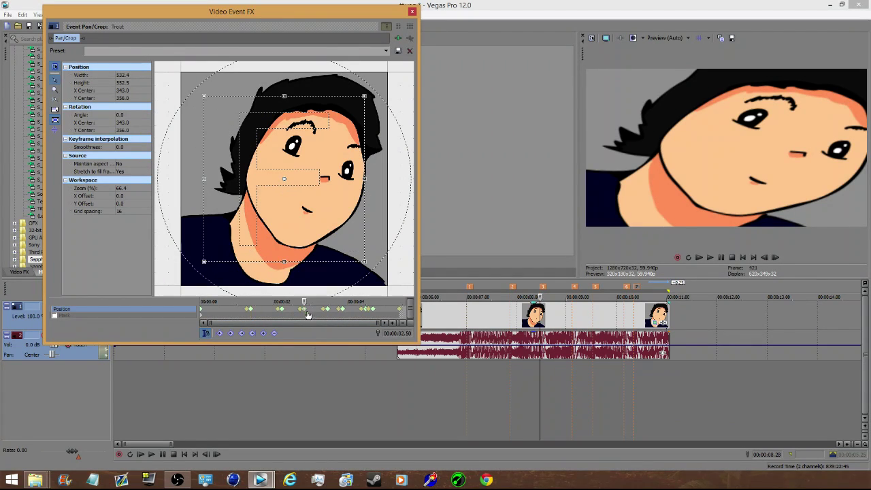
click(344, 312)
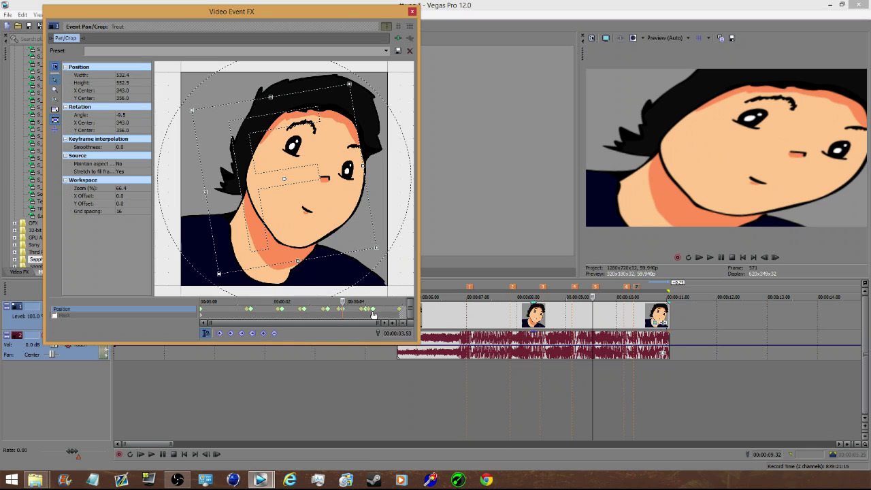
click(372, 312)
- Tilt the keyframes at 2.14 and 4.30 seconds to 8.4 and 4.1 degrees, then close Pan/Crop
click(283, 313)
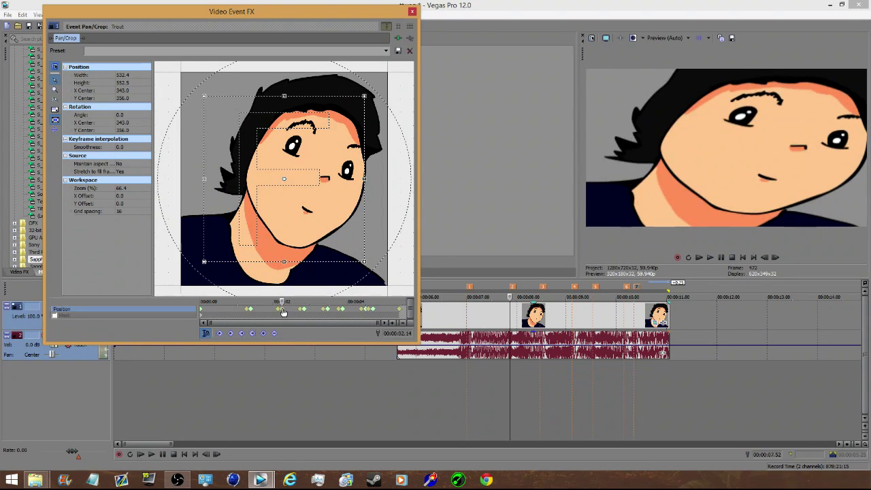
drag(299, 269, 280, 273)
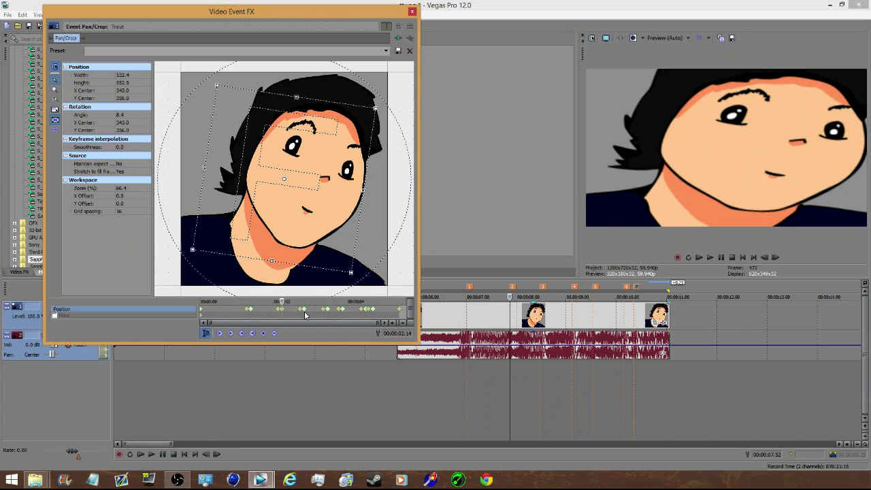
click(328, 312)
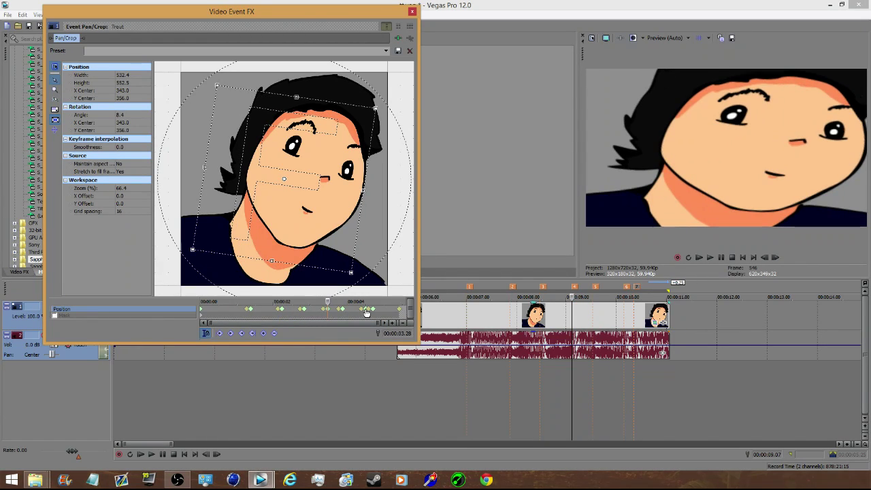
click(367, 311)
drag(300, 283, 294, 282)
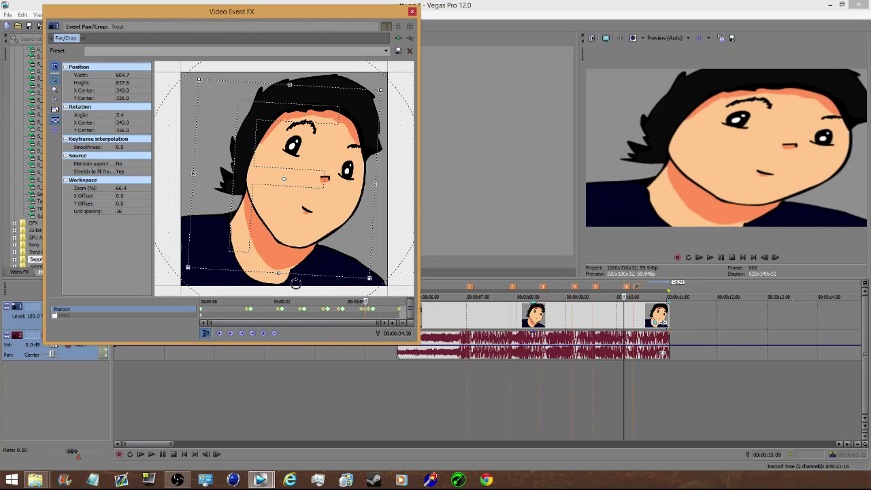
click(328, 311)
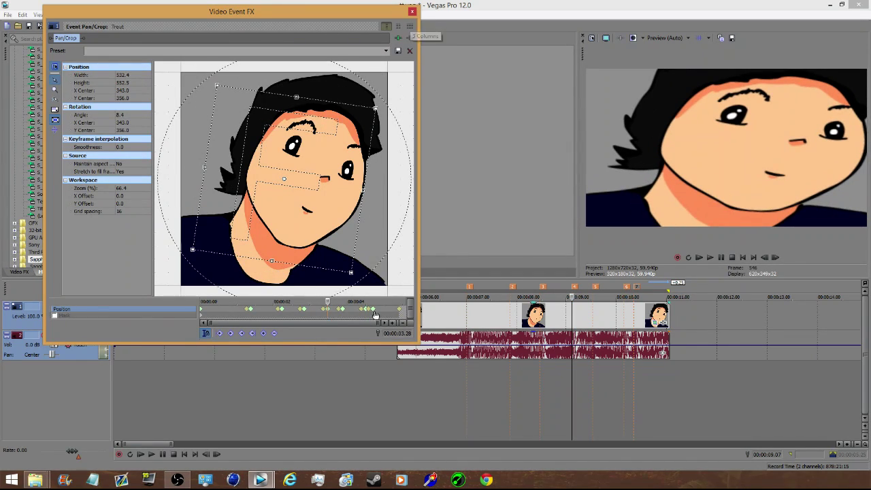
click(412, 11)
double_click(495, 325)
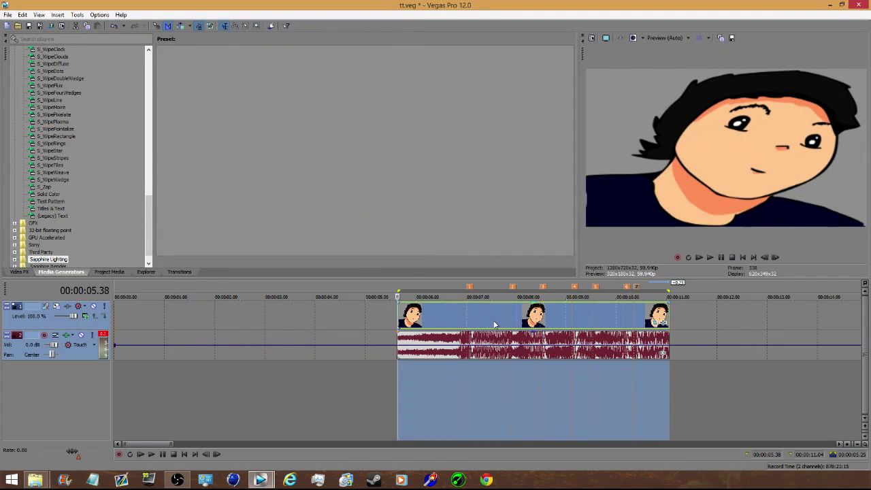
key(space)
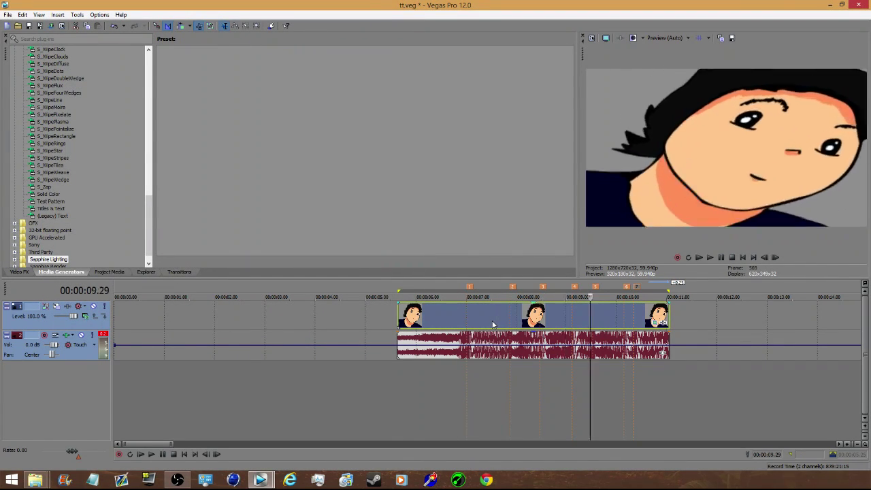
double_click(493, 325)
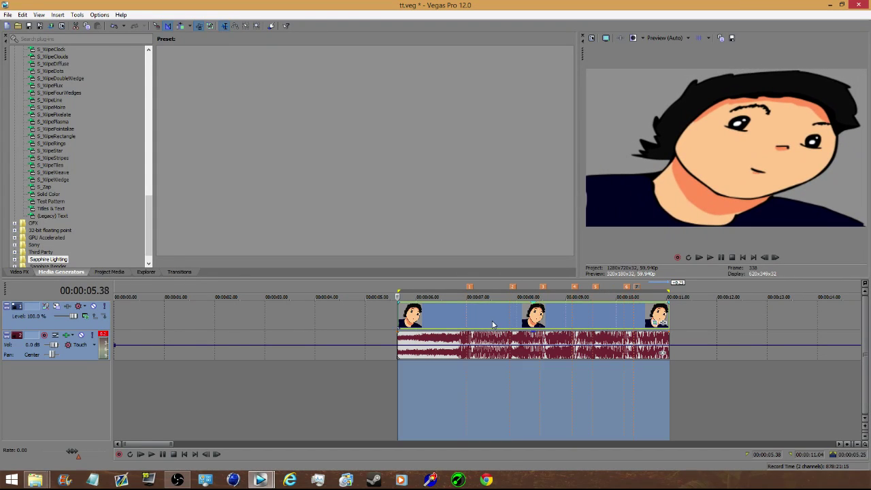
key(space)
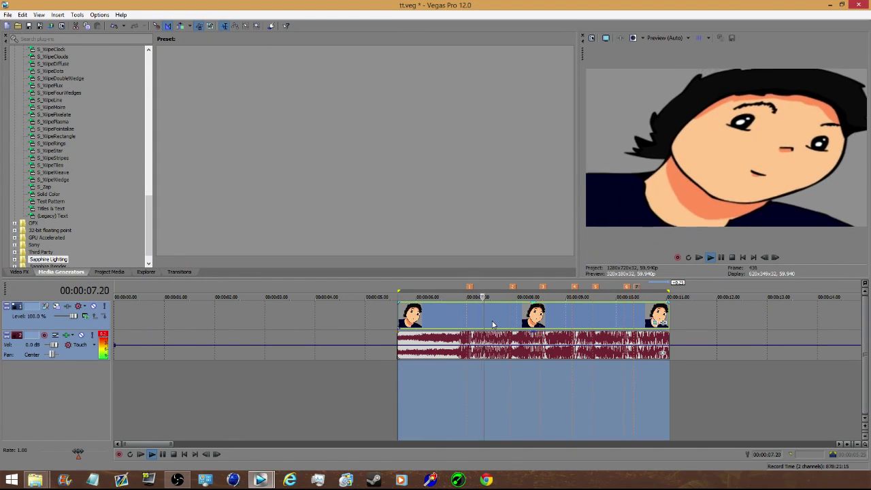